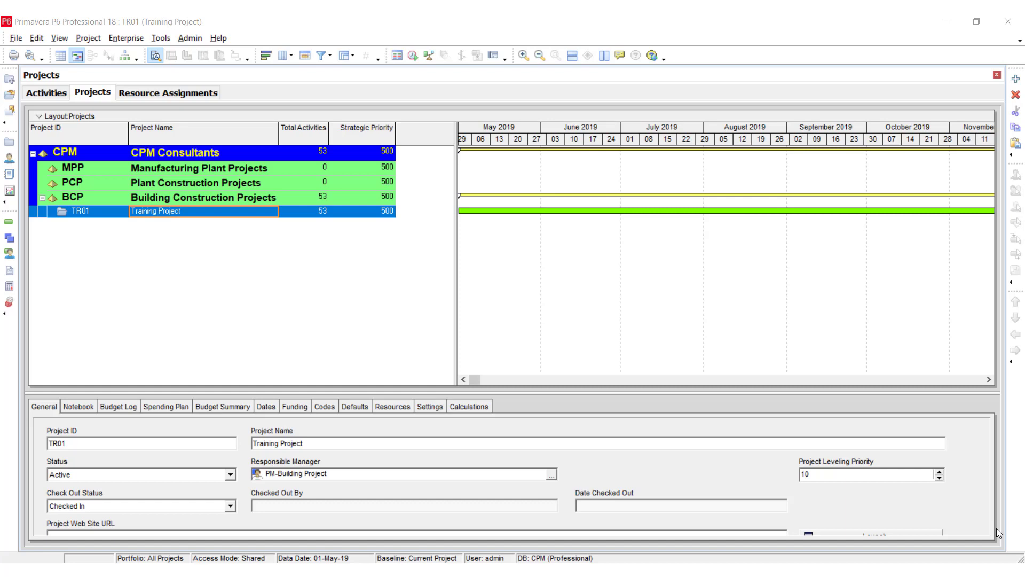
Copy the TR01 Training Project row and bring up its context menu again ready to paste.
{"action": "left_click", "coordinate": [87, 213]}
{"action": "right_click", "coordinate": [105, 213]}
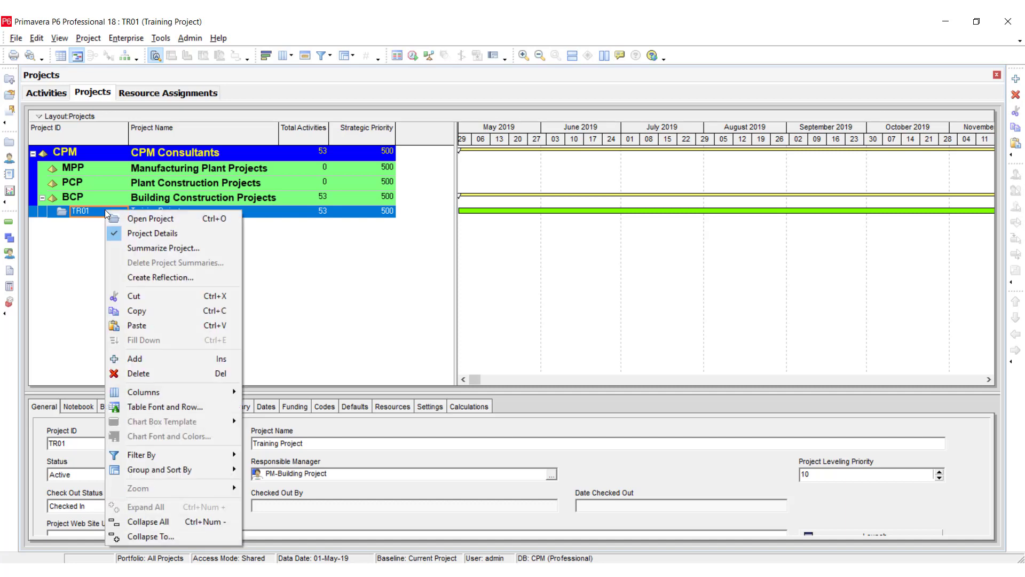
{"action": "left_click", "coordinate": [129, 312]}
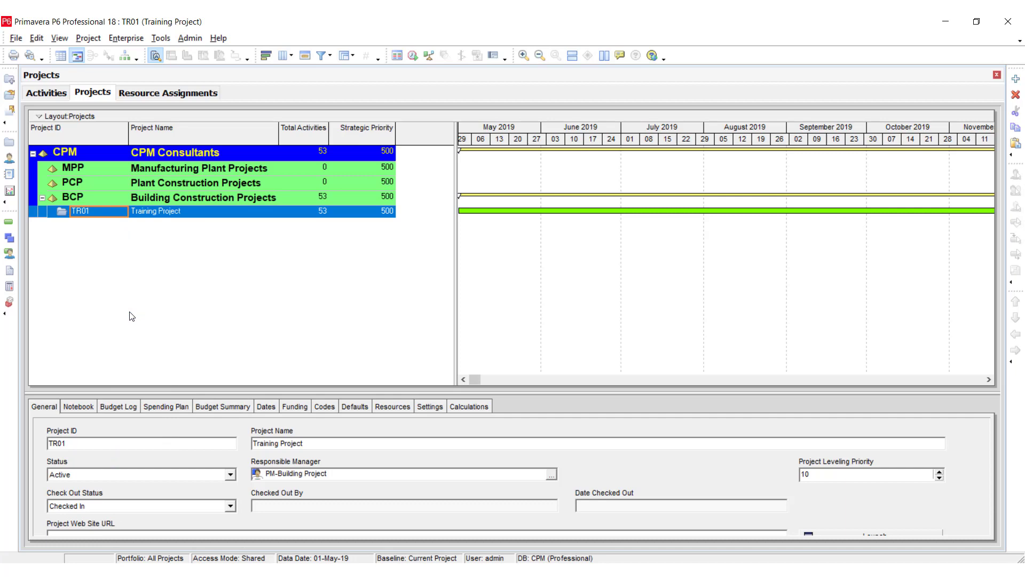
{"action": "right_click", "coordinate": [116, 217]}
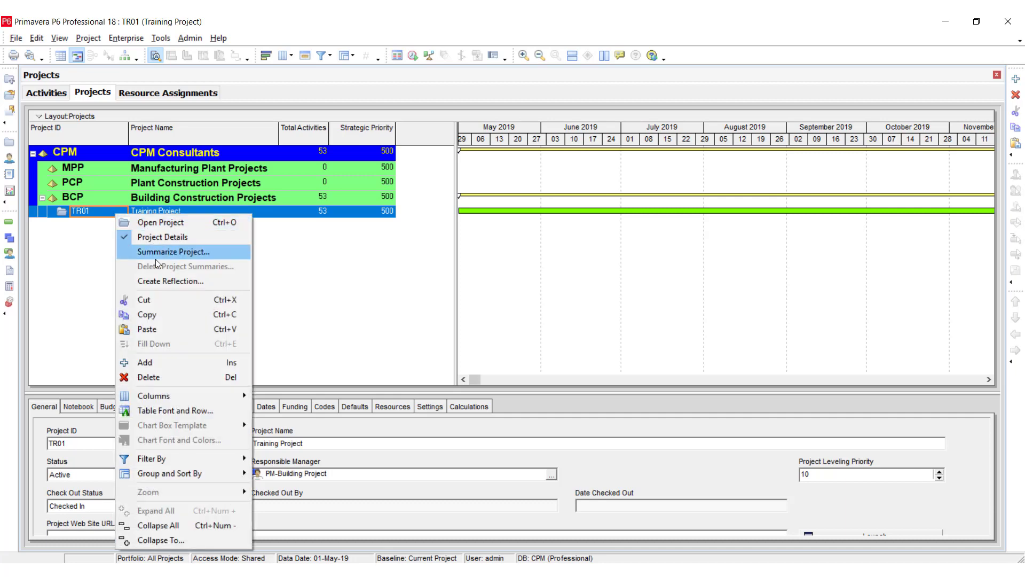
Paste TR01 as TR01-1, accepting the default project, WBS and activity copy options.
{"action": "left_click", "coordinate": [175, 327]}
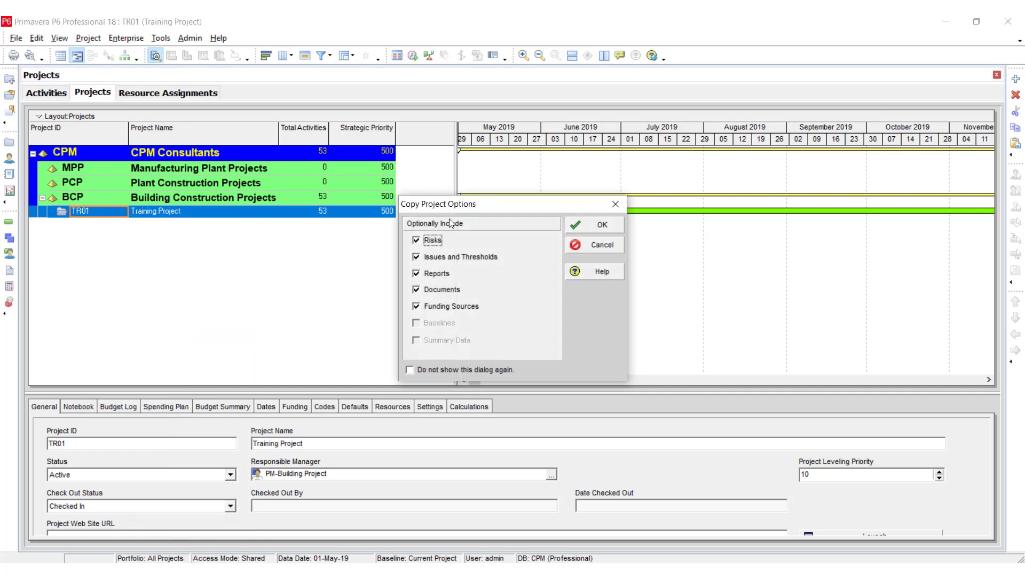
{"action": "left_click", "coordinate": [603, 226]}
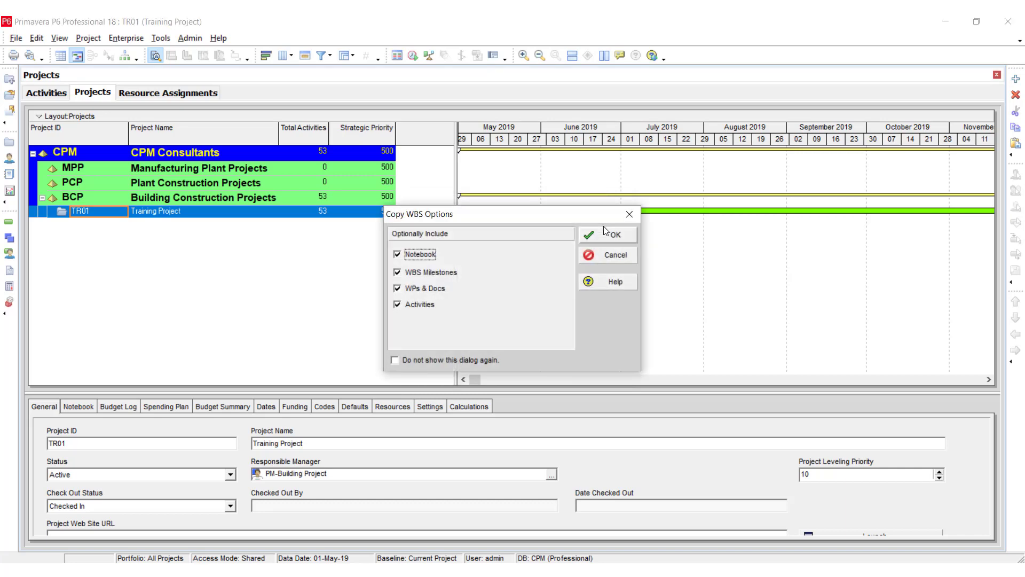
{"action": "left_click", "coordinate": [617, 234]}
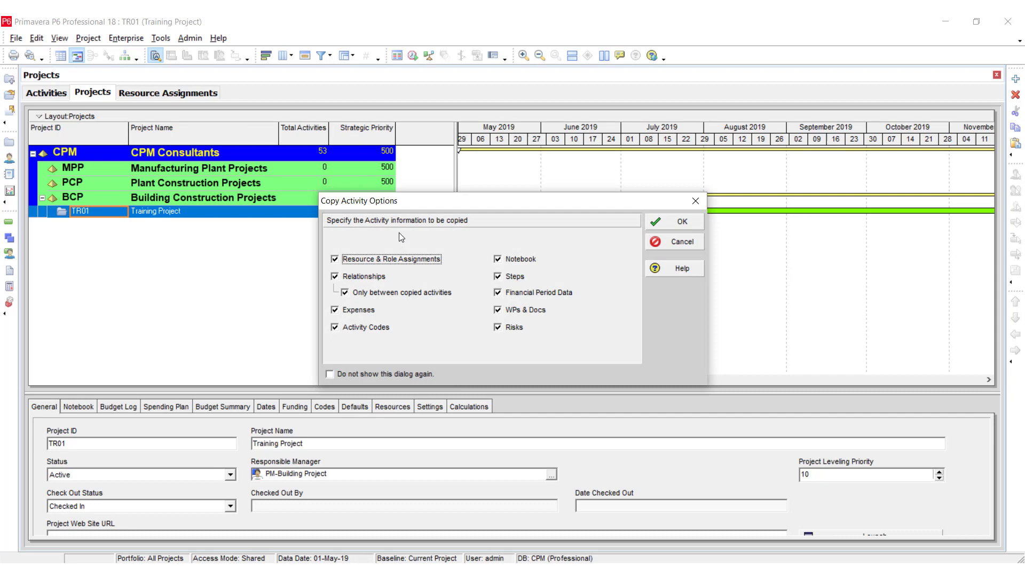
{"action": "left_click", "coordinate": [674, 221]}
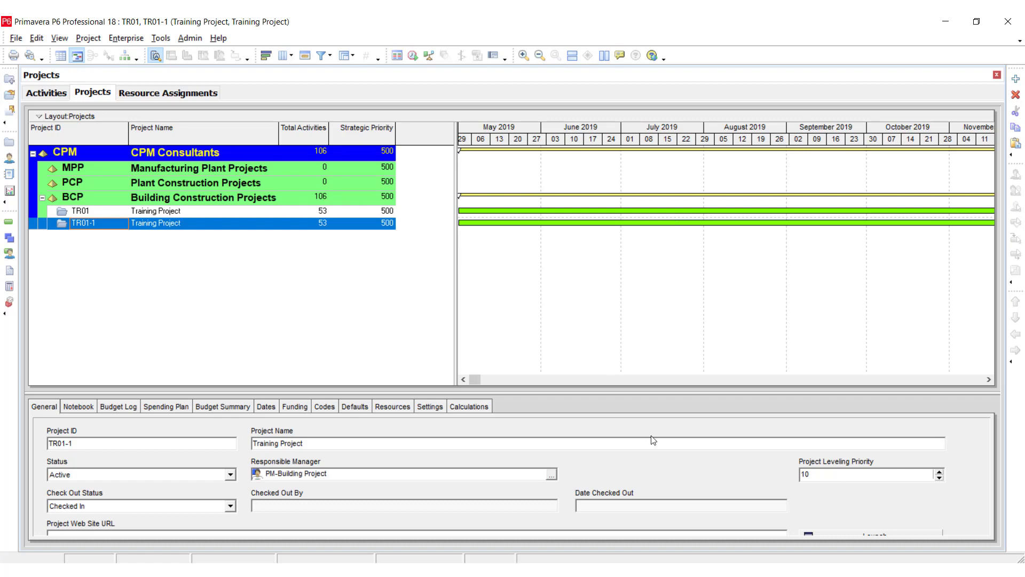
Rename TR01-1 to Training Project-01 by appending -01 to its name.
{"action": "left_click", "coordinate": [188, 226]}
{"action": "left_click", "coordinate": [201, 224]}
{"action": "type", "text": "-"}
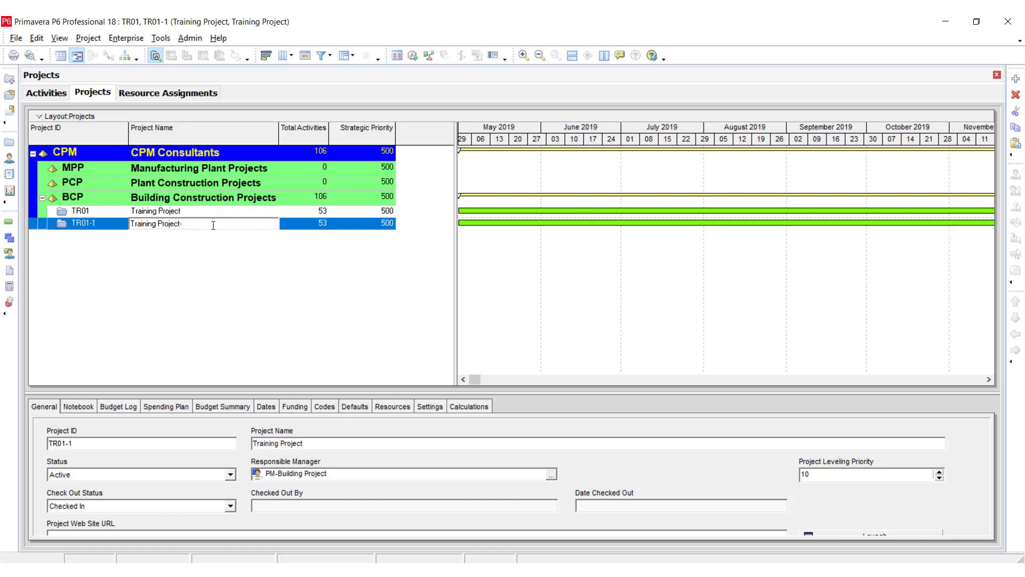
{"action": "type", "text": "01"}
{"action": "key", "text": "Return"}
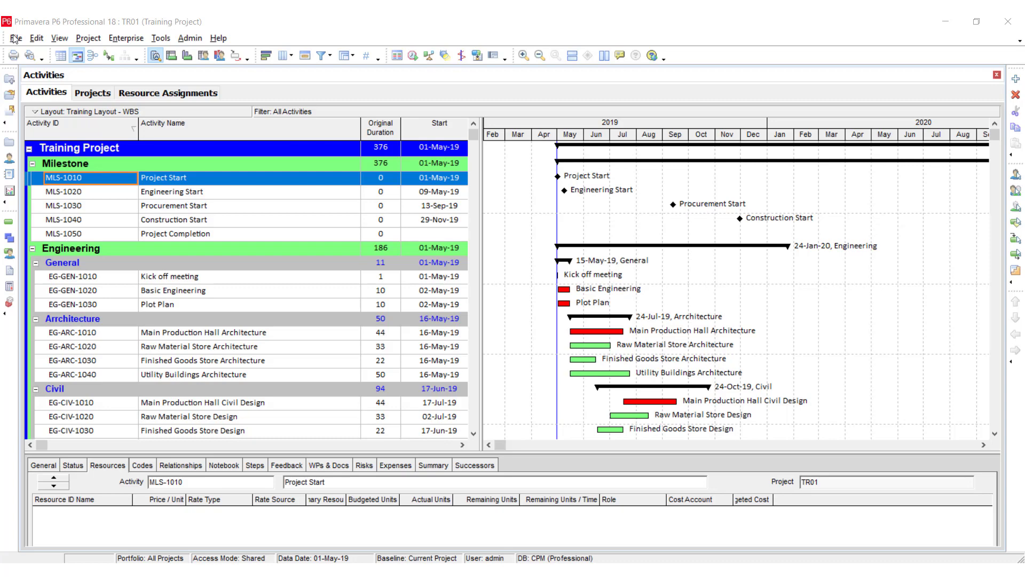
Start a File > Export as Primavera PM (XER), trying version 6.0 then settling on 18.8 or later.
{"action": "left_click", "coordinate": [15, 38]}
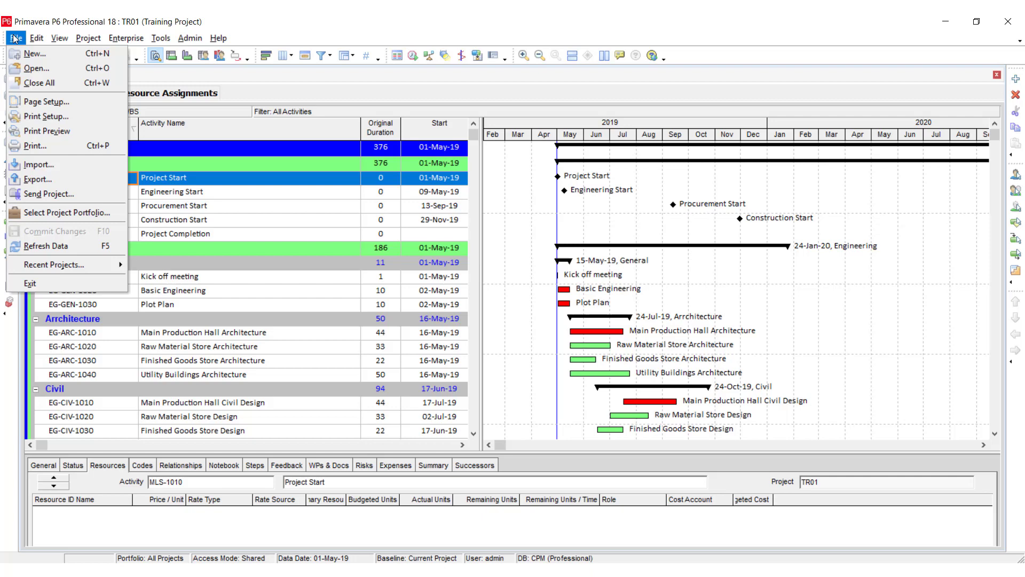
{"action": "left_click", "coordinate": [39, 183]}
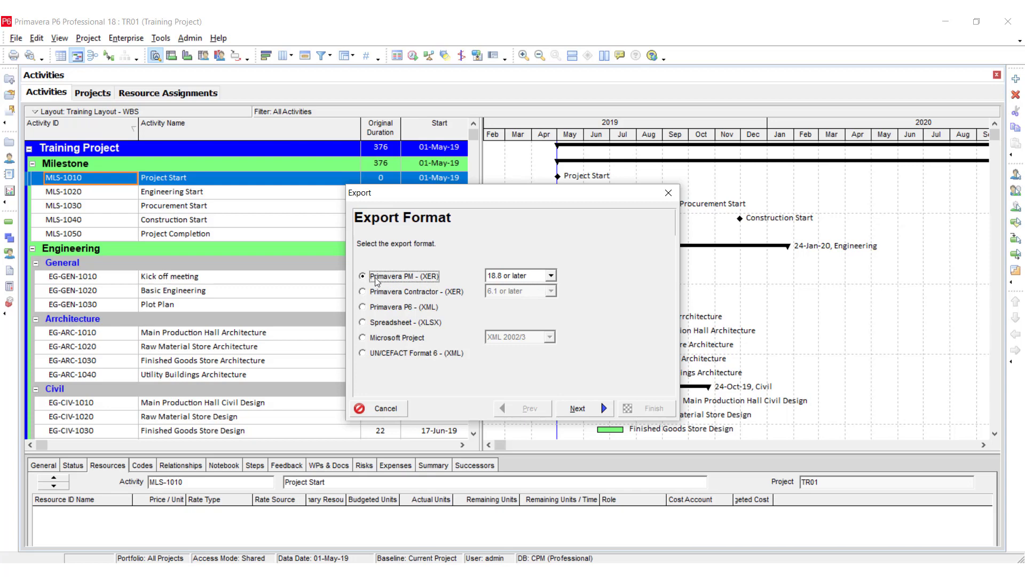
{"action": "left_click", "coordinate": [537, 276]}
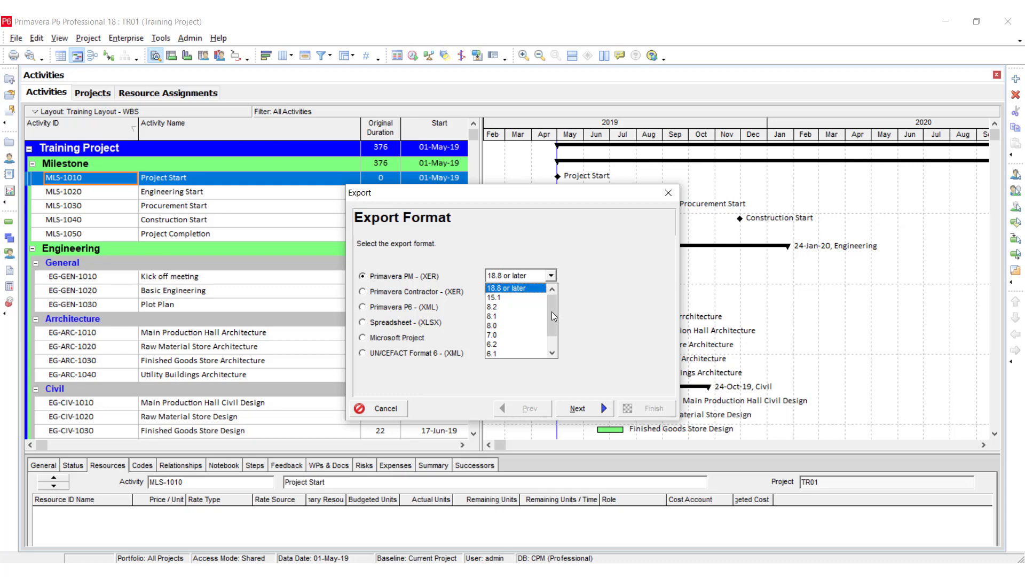
{"action": "scroll", "coordinate": [552, 311], "scroll_direction": "down", "scroll_amount": 2}
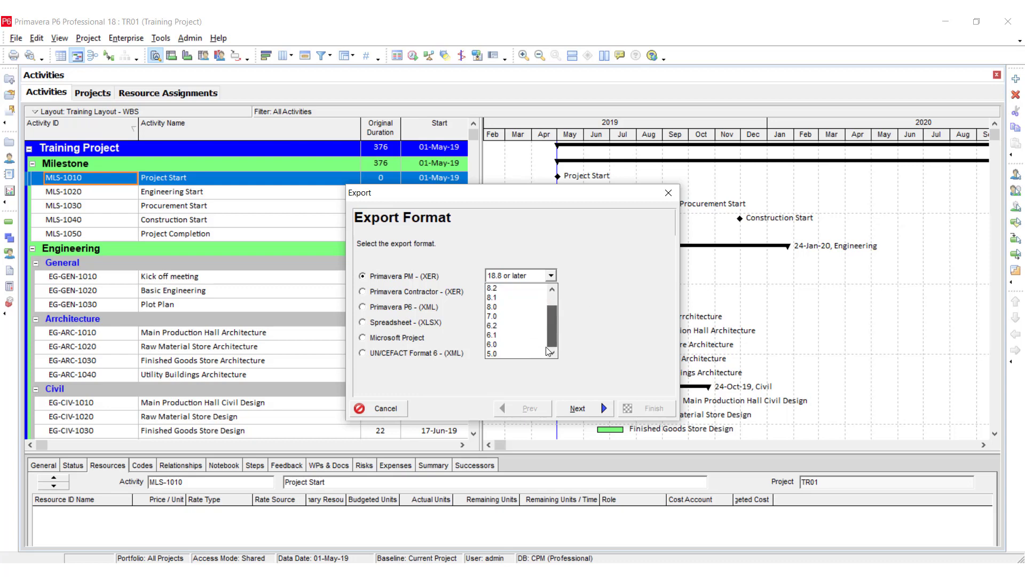
{"action": "left_click", "coordinate": [515, 345]}
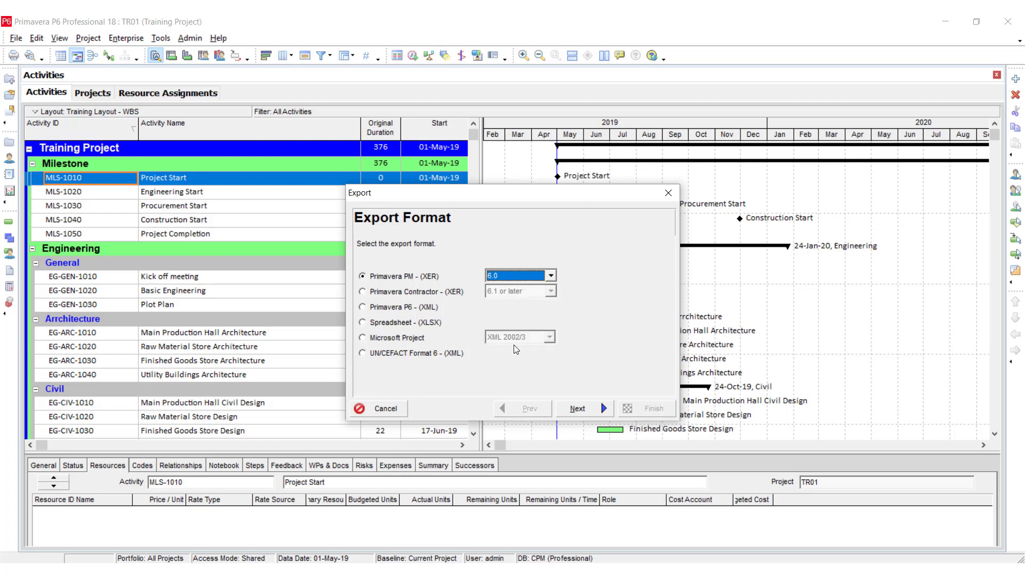
{"action": "left_click", "coordinate": [551, 276]}
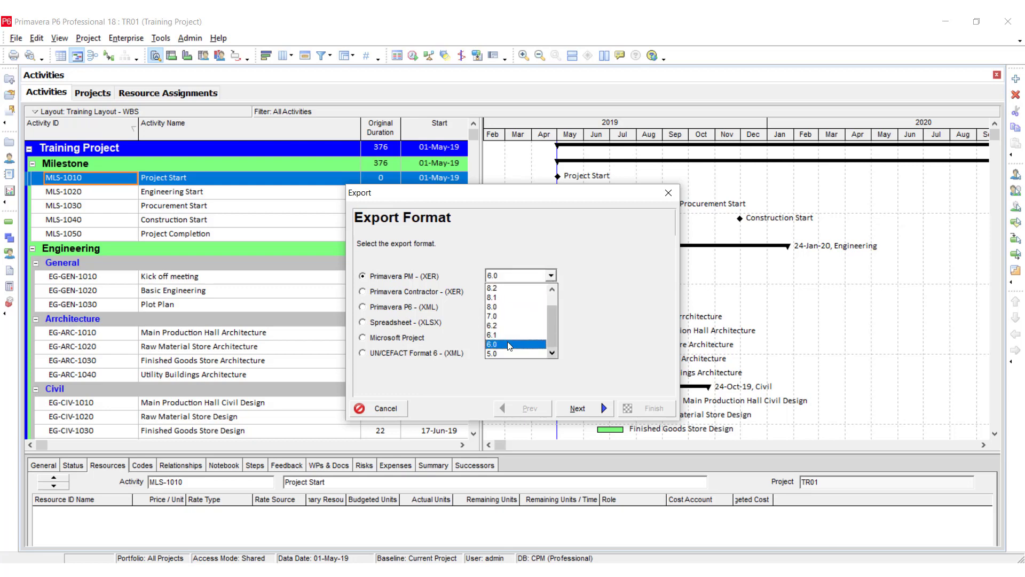
{"action": "scroll", "coordinate": [555, 305], "scroll_direction": "up", "scroll_amount": 2}
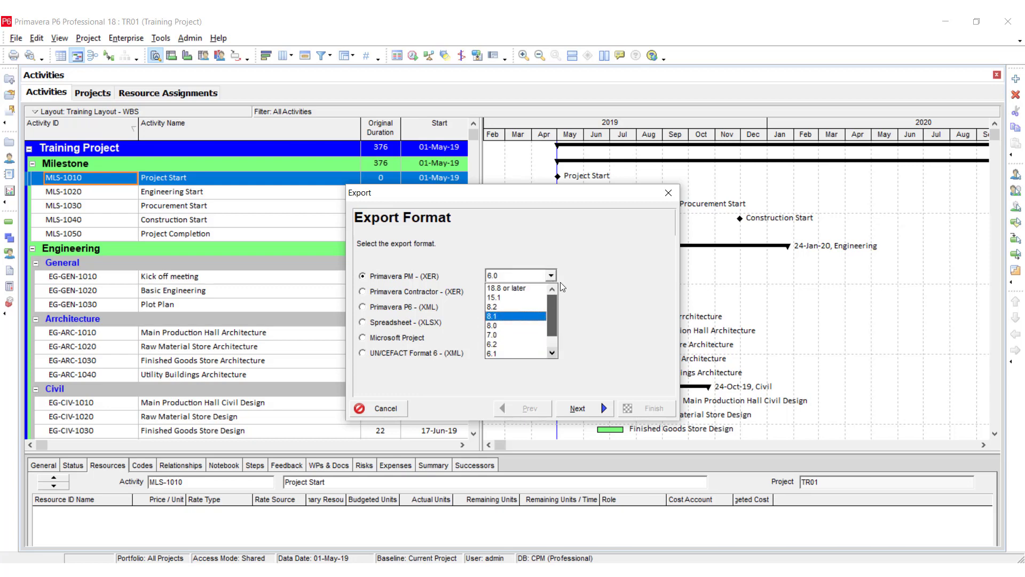
{"action": "left_click", "coordinate": [523, 288]}
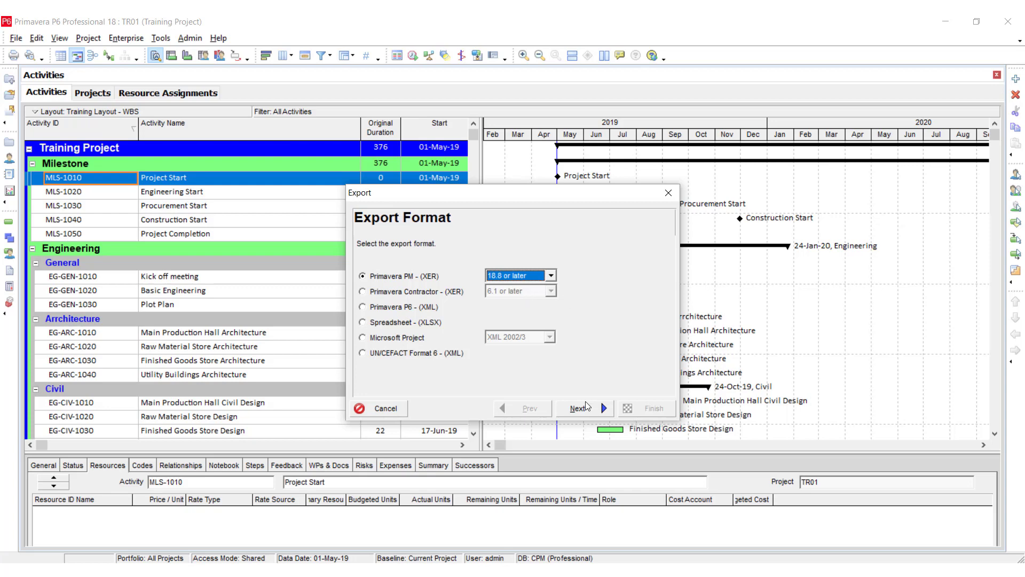
{"action": "left_click", "coordinate": [580, 407]}
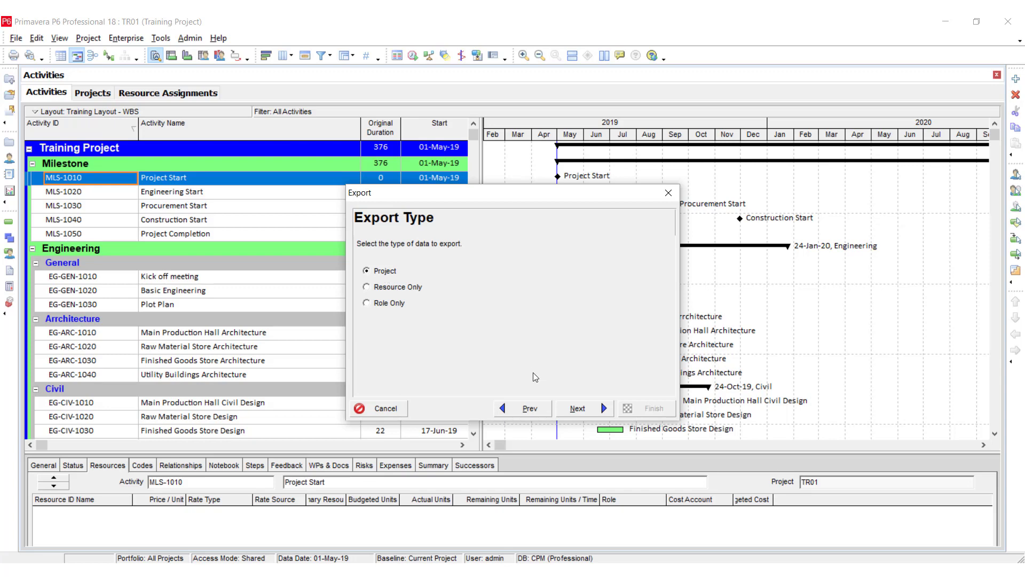
Keep Project as the export type and TR01 as the project to export.
{"action": "left_click", "coordinate": [589, 411]}
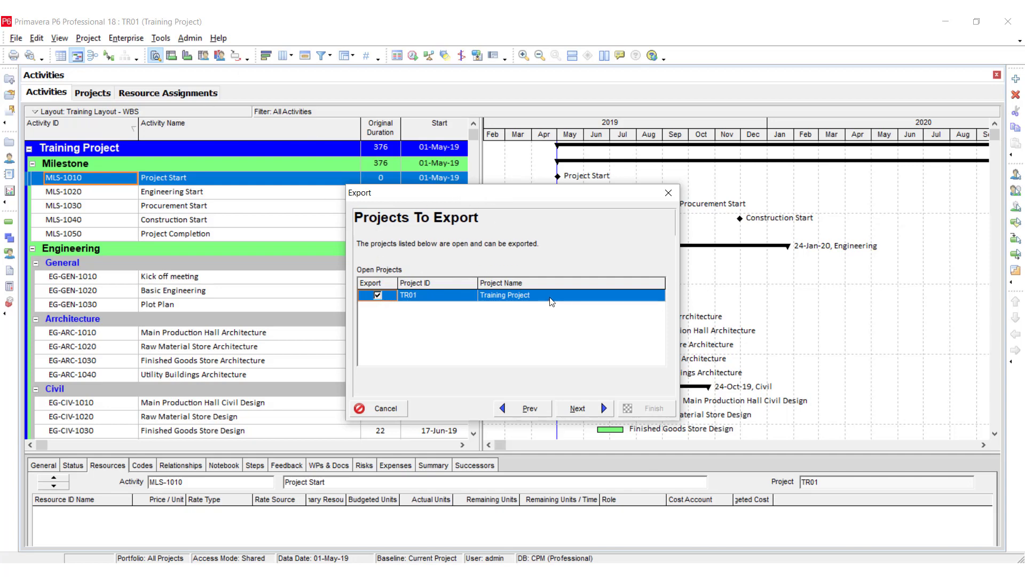
{"action": "left_click", "coordinate": [575, 409]}
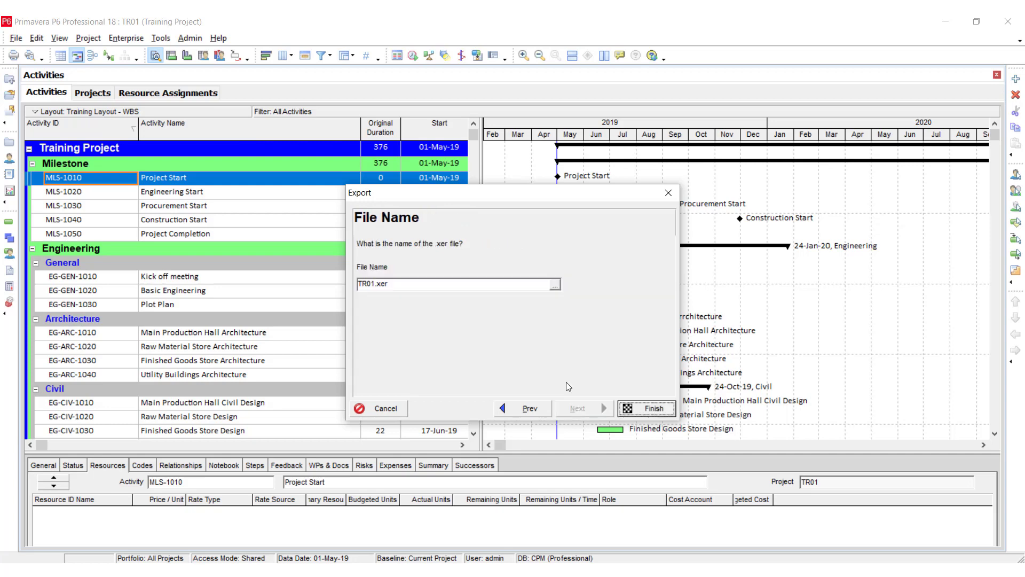
Save the export as TR01.xer on the Desktop and run the export.
{"action": "left_click", "coordinate": [559, 288]}
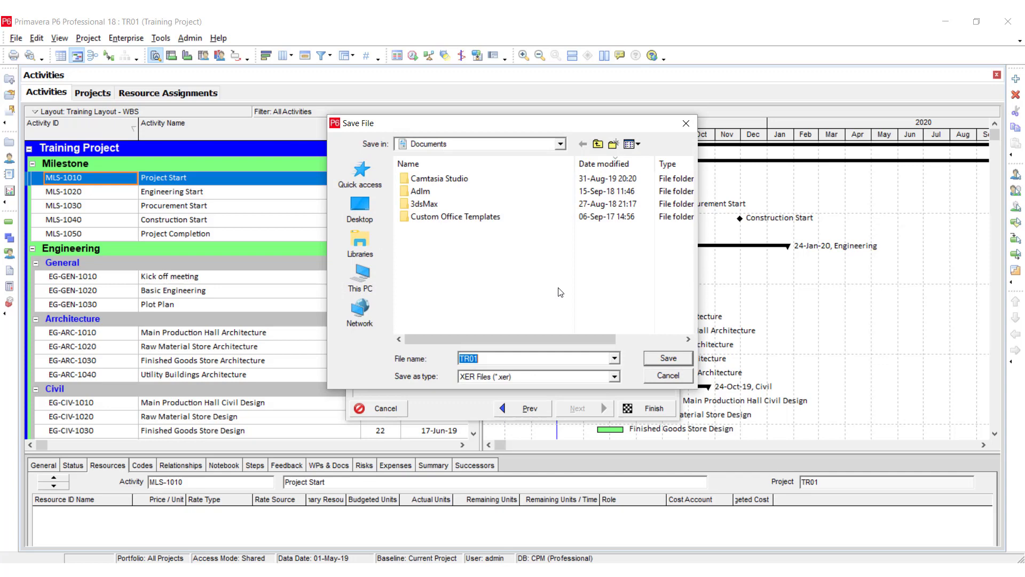
{"action": "left_click", "coordinate": [361, 210]}
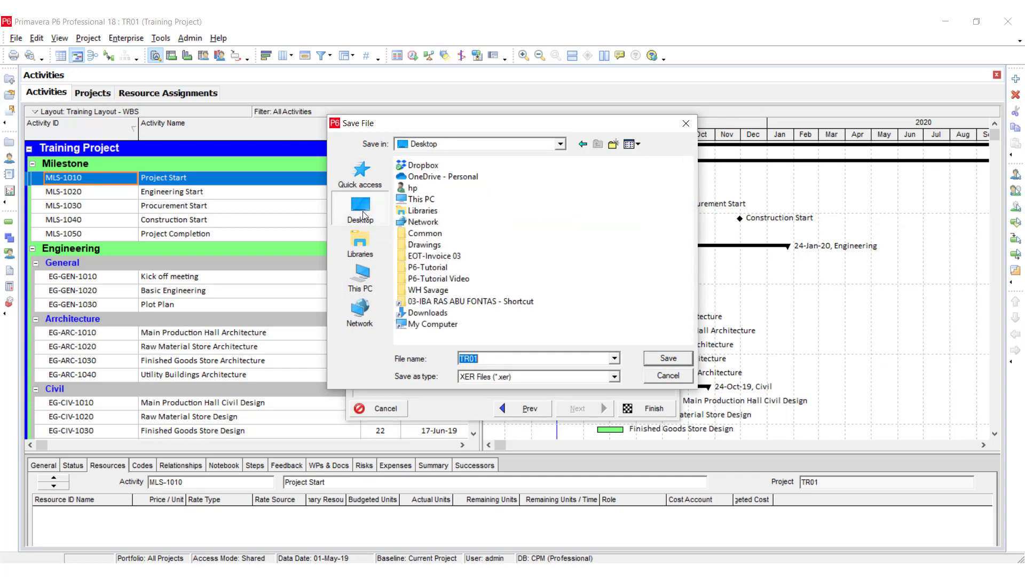
{"action": "left_click", "coordinate": [669, 360]}
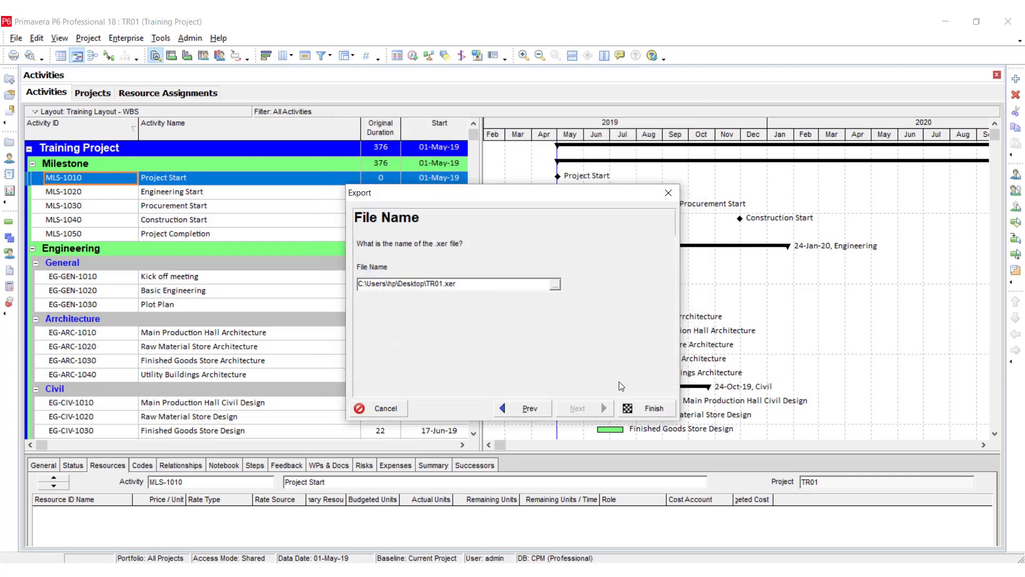
{"action": "left_click", "coordinate": [645, 410]}
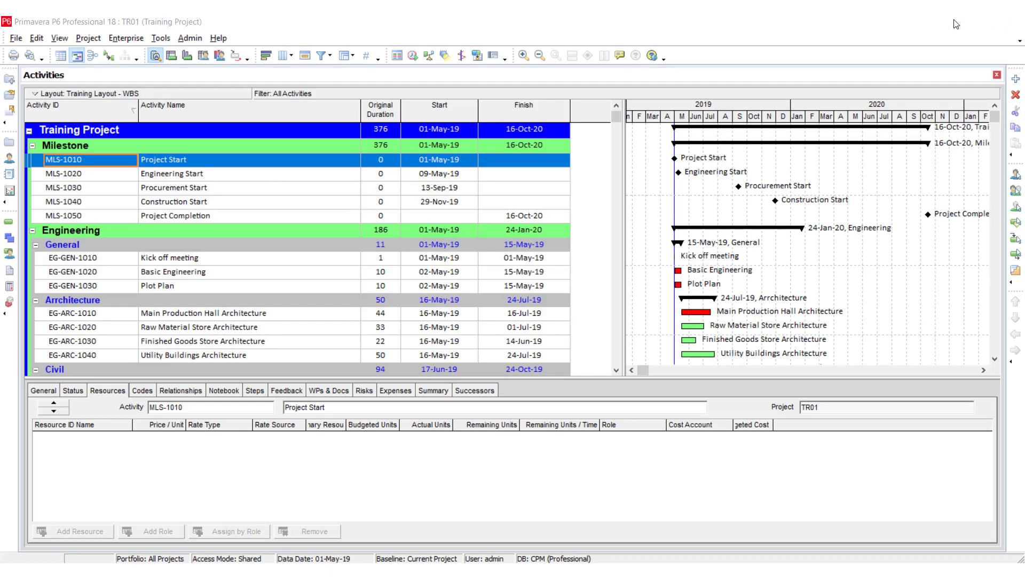
{"action": "left_click", "coordinate": [949, 22]}
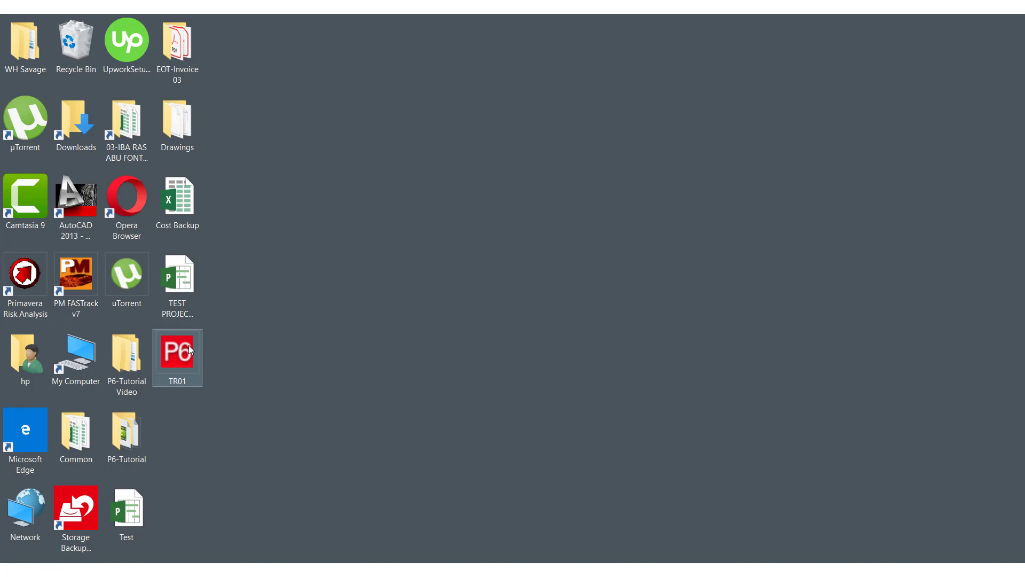
{"action": "double_click", "coordinate": [188, 346]}
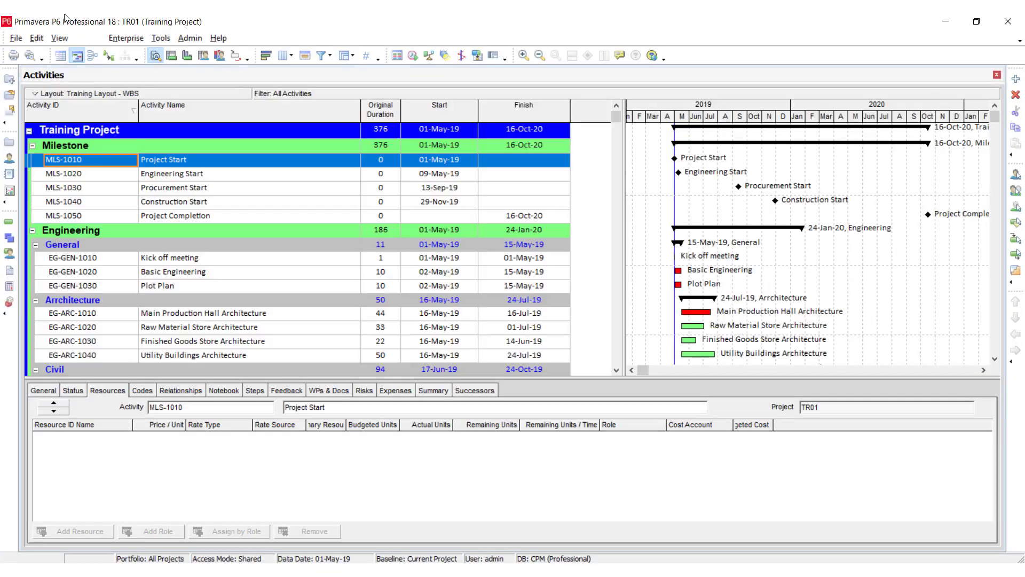
Start a File > Import of a whole project in XER format, choosing TR01.xer from the Desktop.
{"action": "left_click", "coordinate": [16, 38]}
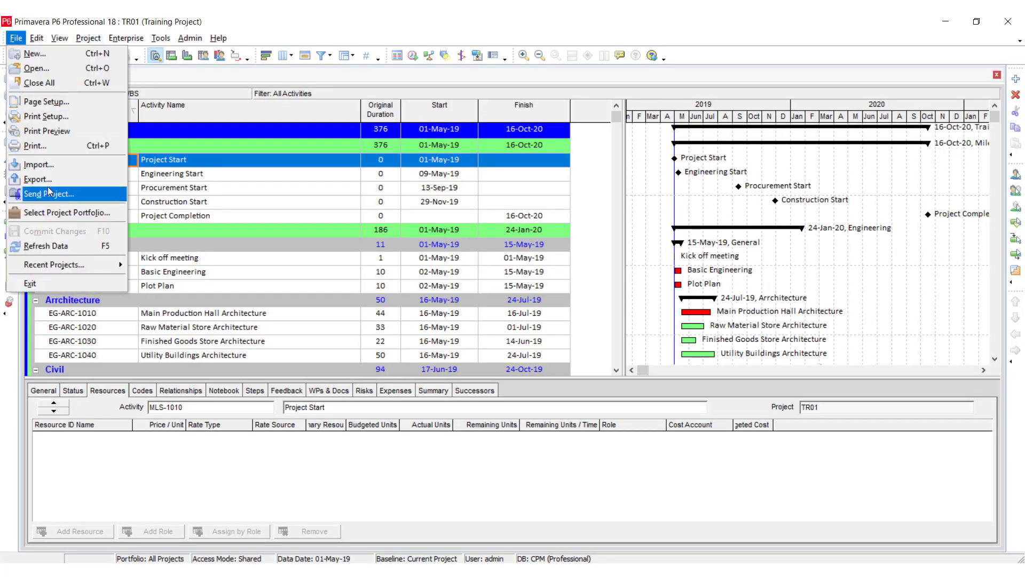
{"action": "left_click", "coordinate": [39, 164]}
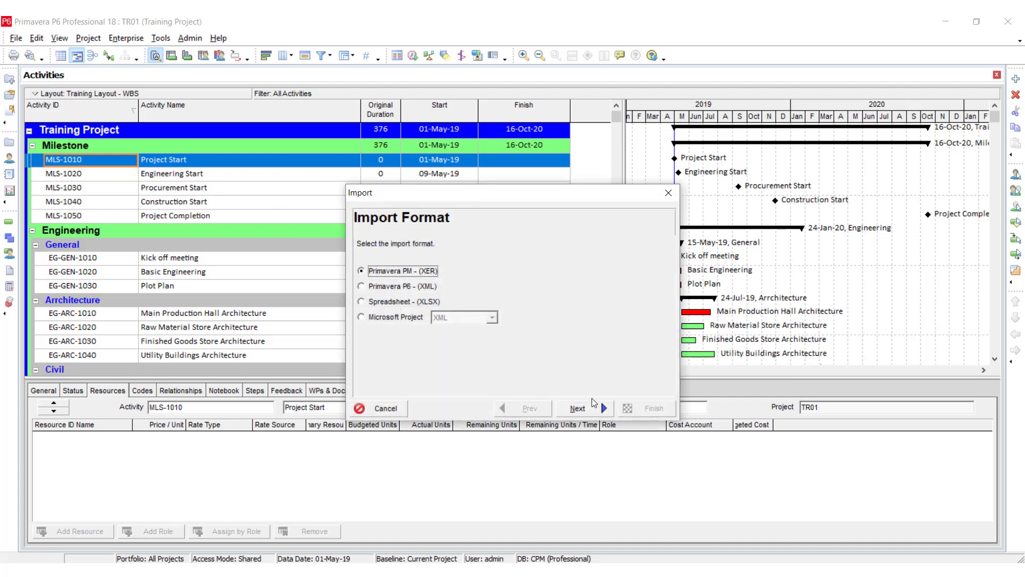
{"action": "left_click", "coordinate": [593, 406]}
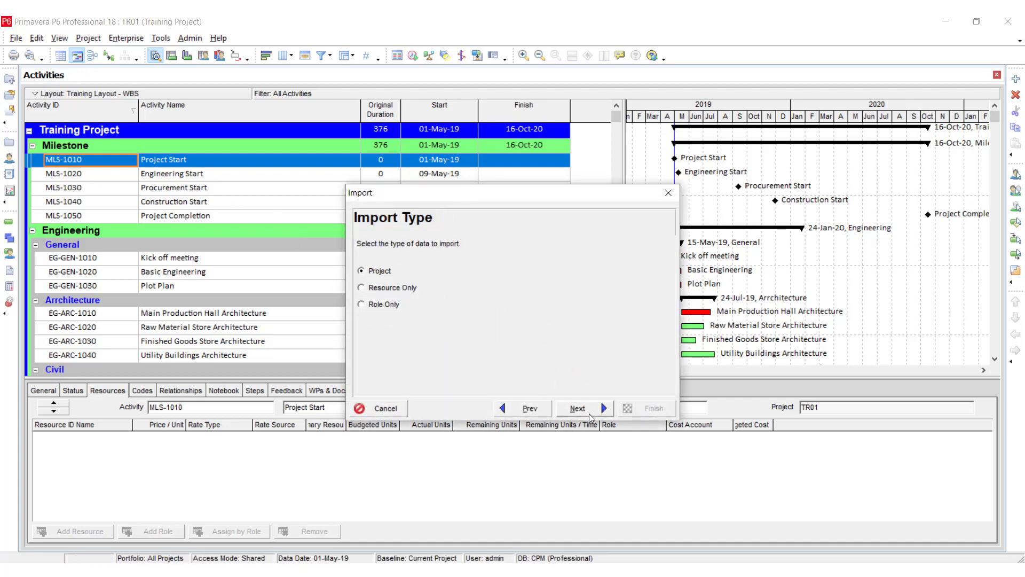
{"action": "left_click", "coordinate": [578, 408]}
{"action": "left_click", "coordinate": [558, 288]}
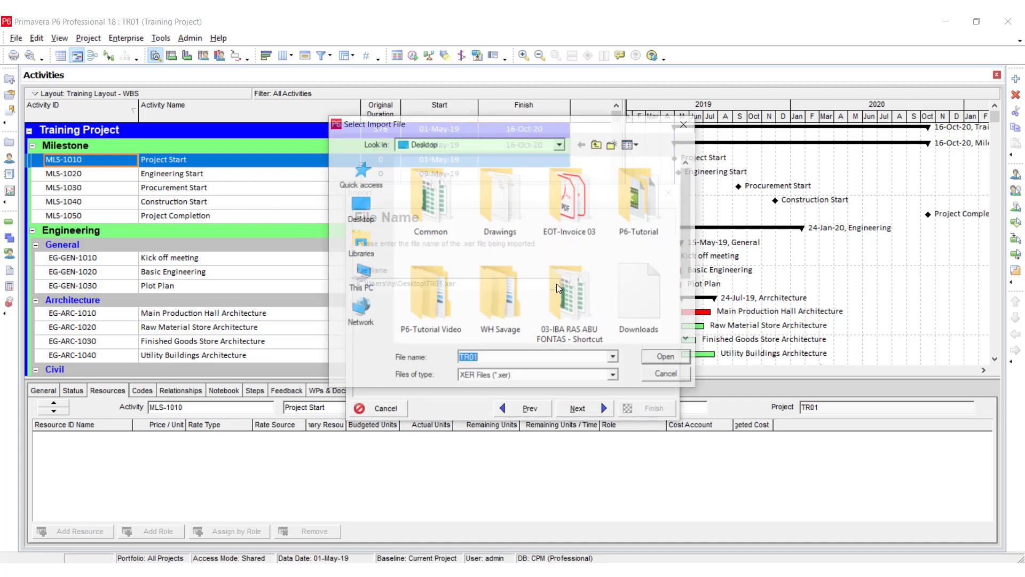
{"action": "left_click", "coordinate": [361, 211]}
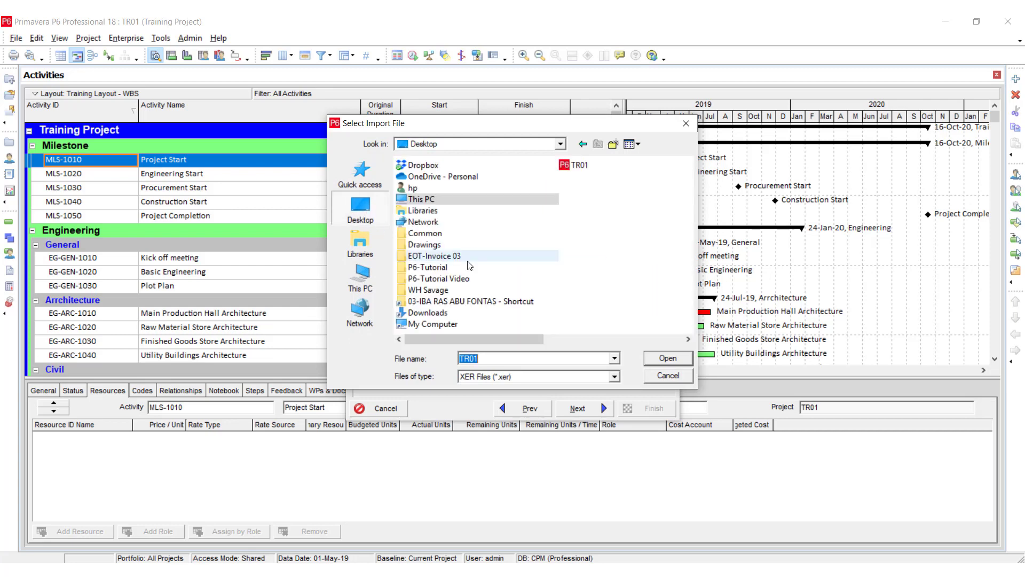
{"action": "double_click", "coordinate": [580, 165]}
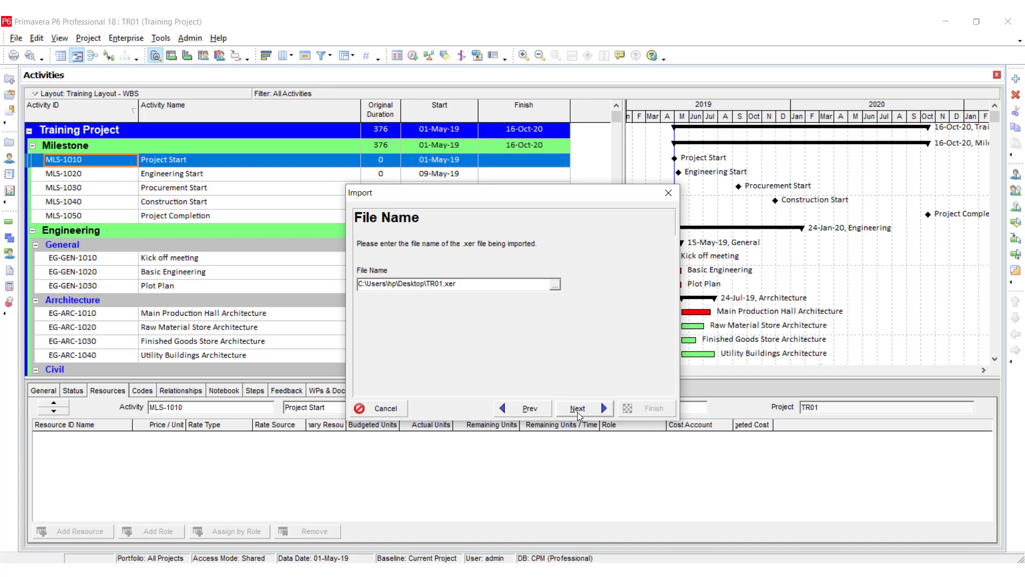
Set the import action to Create New Project under the BCP EPS and advance to the Finish page.
{"action": "left_click", "coordinate": [577, 409]}
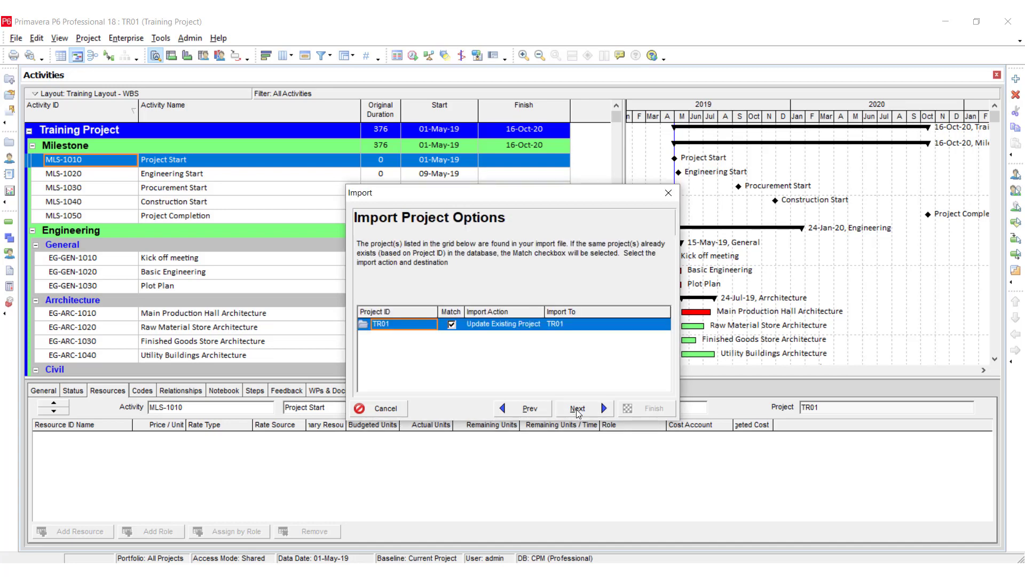
{"action": "left_click", "coordinate": [495, 326]}
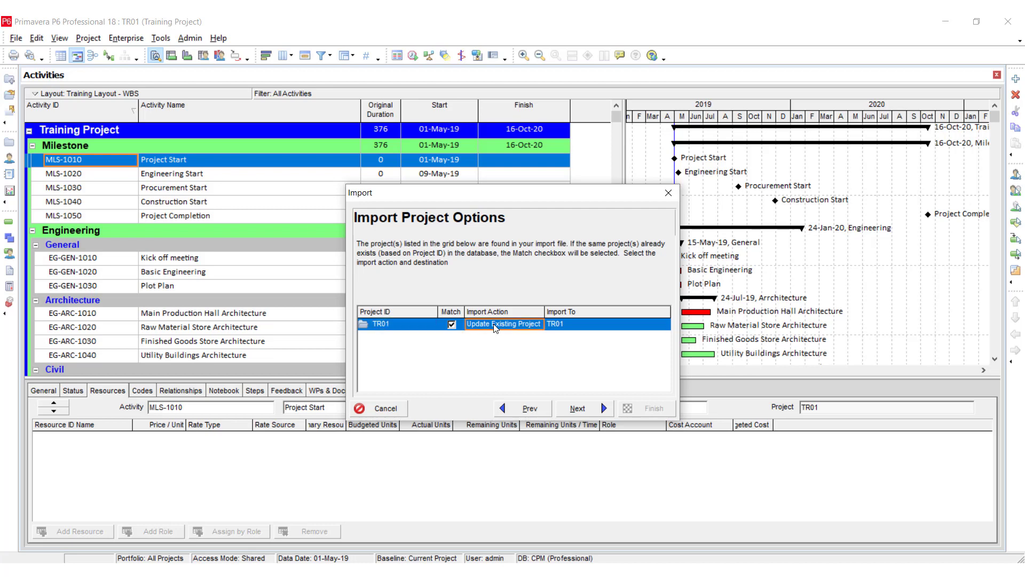
{"action": "left_click", "coordinate": [498, 350]}
{"action": "left_click", "coordinate": [662, 327]}
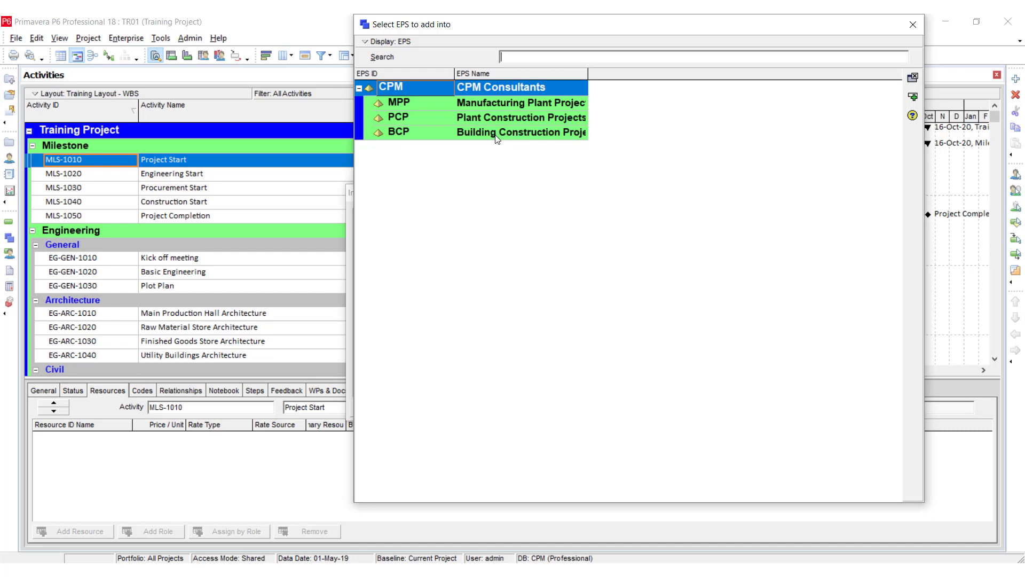
{"action": "double_click", "coordinate": [495, 133]}
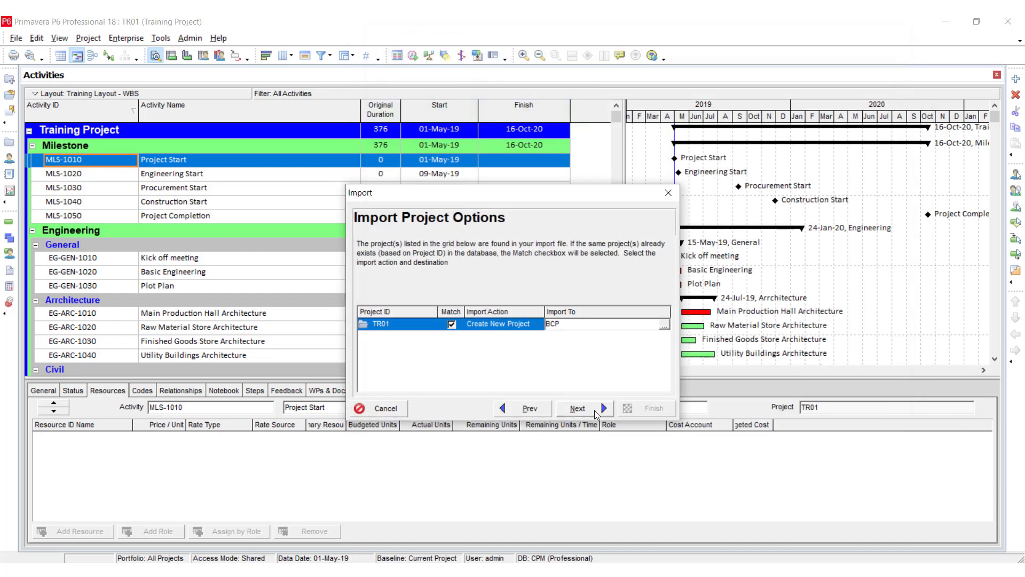
{"action": "left_click", "coordinate": [593, 414]}
{"action": "left_click", "coordinate": [594, 414]}
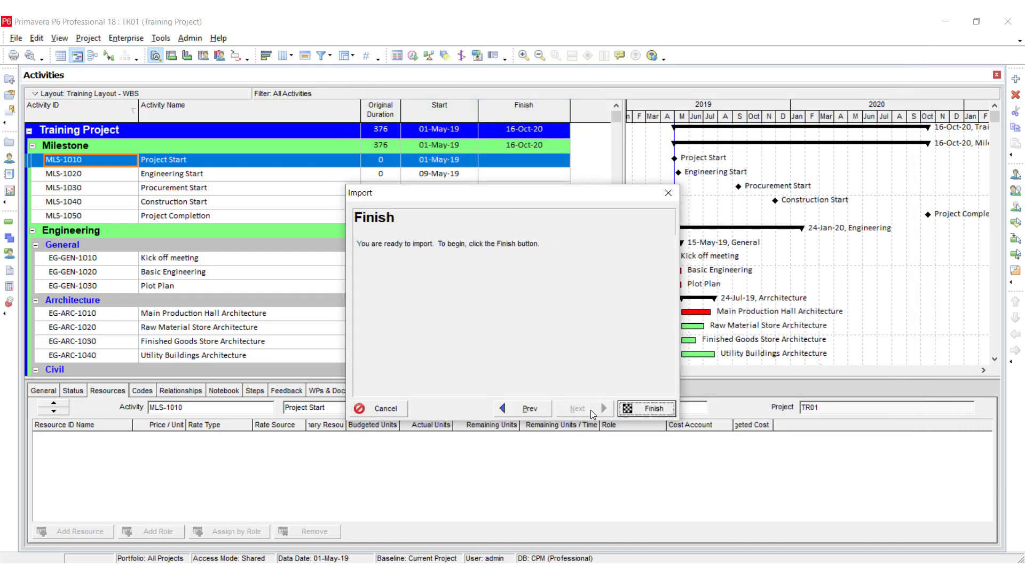
Run the import and return to the Projects list showing TR01-2 beside TR01 and TR01-1.
{"action": "left_click", "coordinate": [643, 409]}
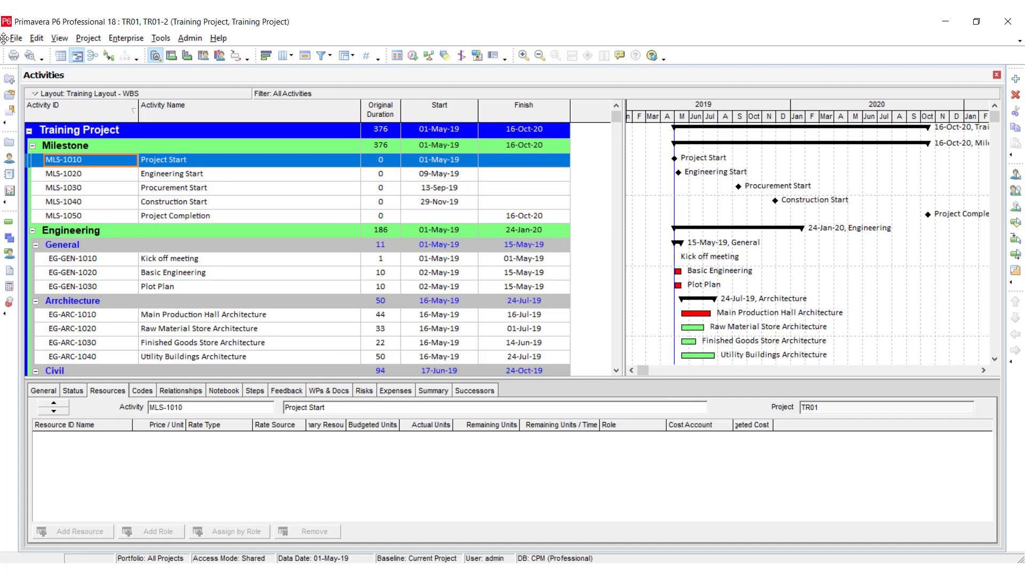
{"action": "left_click", "coordinate": [10, 143]}
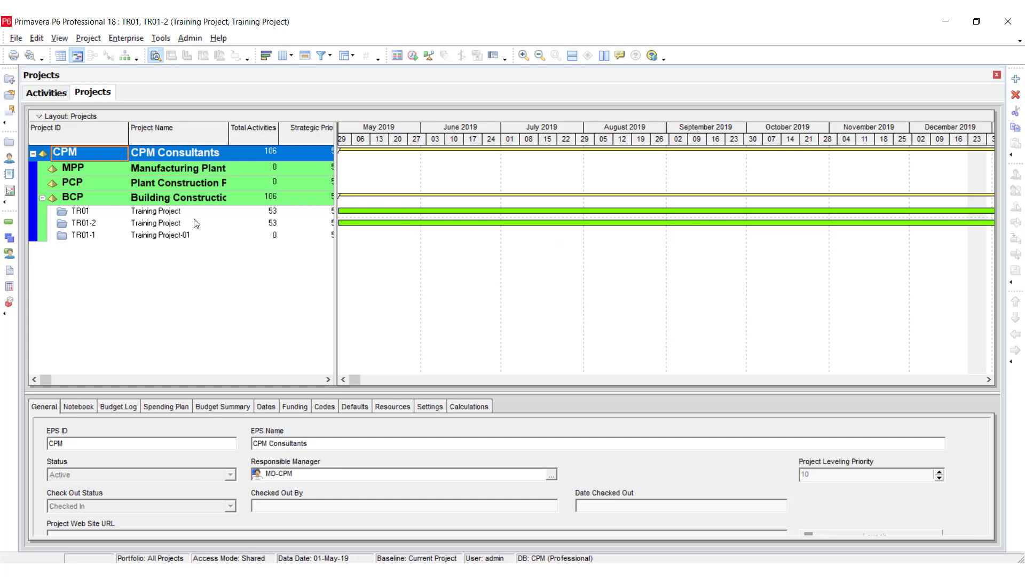
Edit TR01-2's name, removing the stray trailing characters before typing Baseline.
{"action": "left_click", "coordinate": [190, 224]}
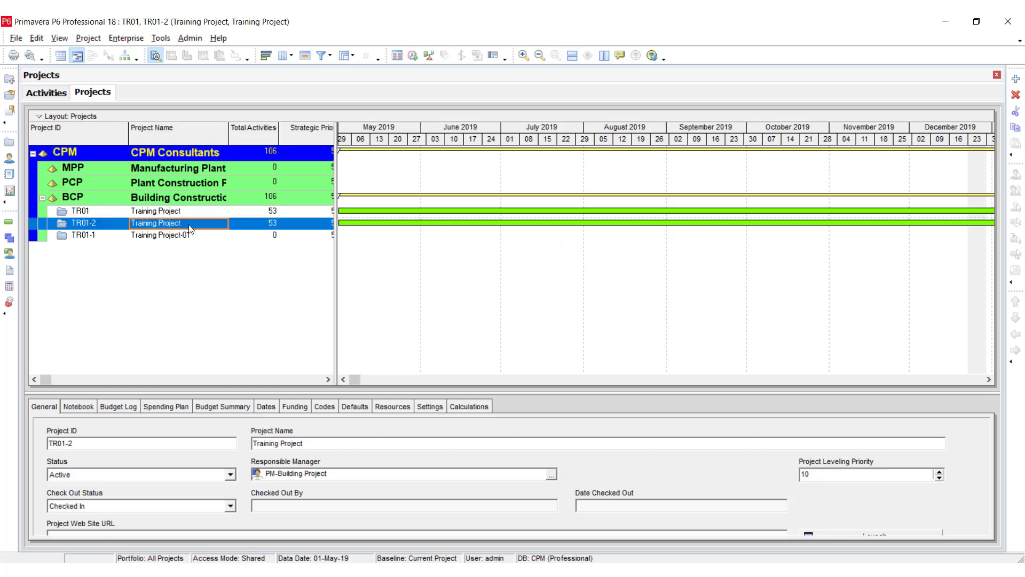
{"action": "left_click", "coordinate": [189, 225]}
{"action": "type", "text": "-ad"}
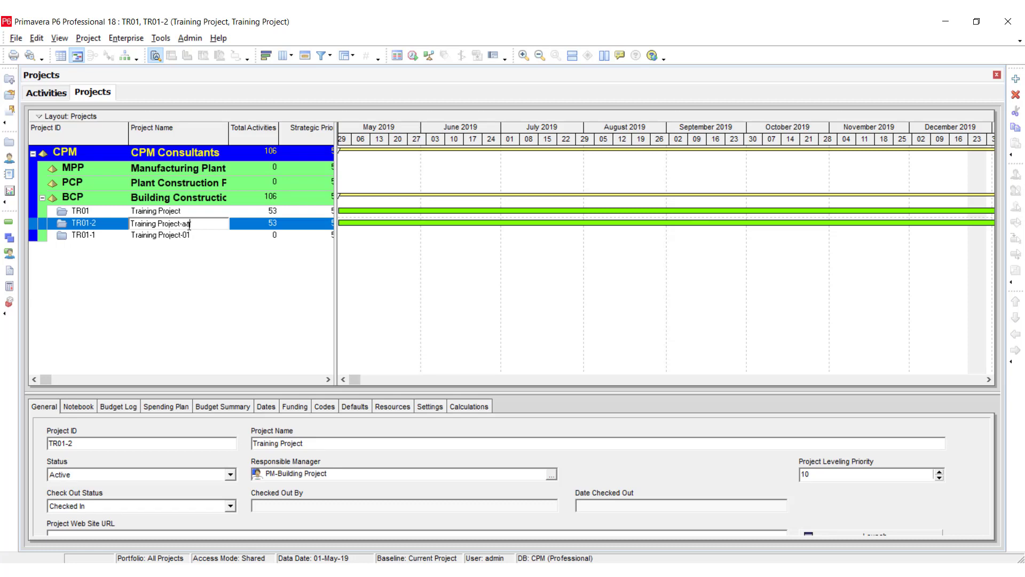
{"action": "key", "text": "BackSpace"}
{"action": "key", "text": "BackSpace"}
{"action": "type", "text": "Baseline"}
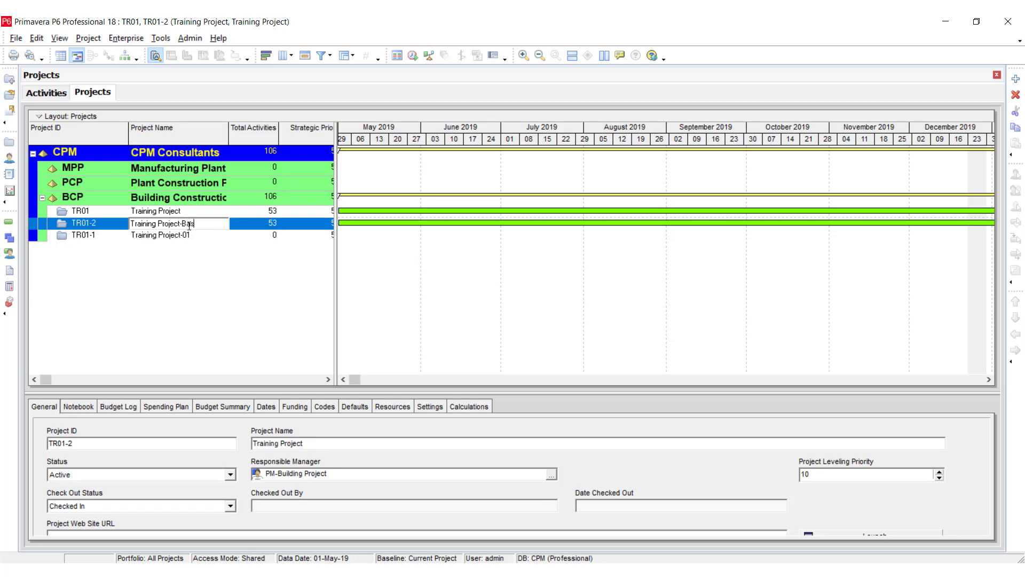